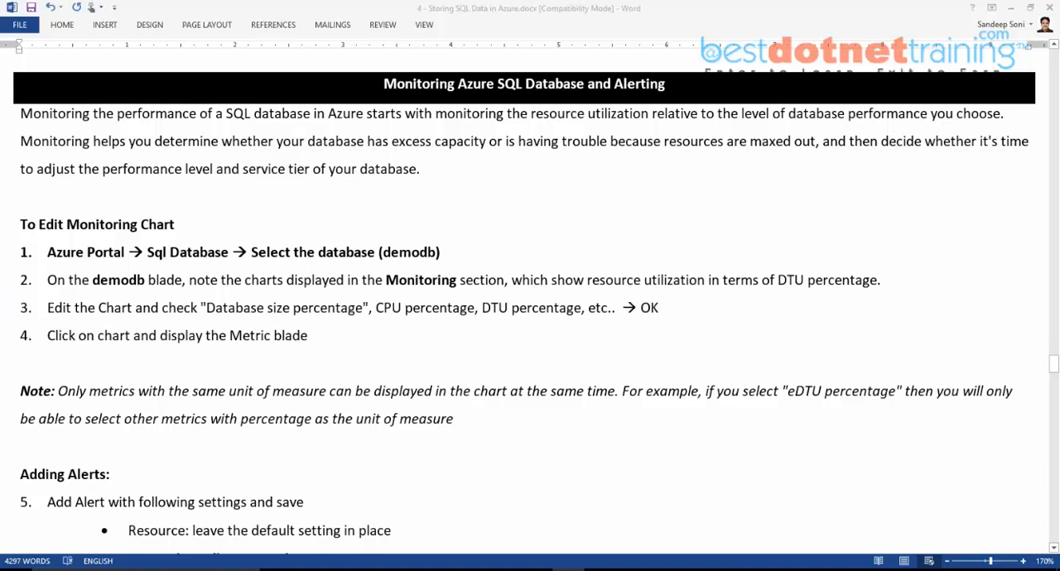
# Switch to the Azure portal and open the overview of the EchoesDB SQL database at its monitoring chart.
pyautogui.click(341, 570)
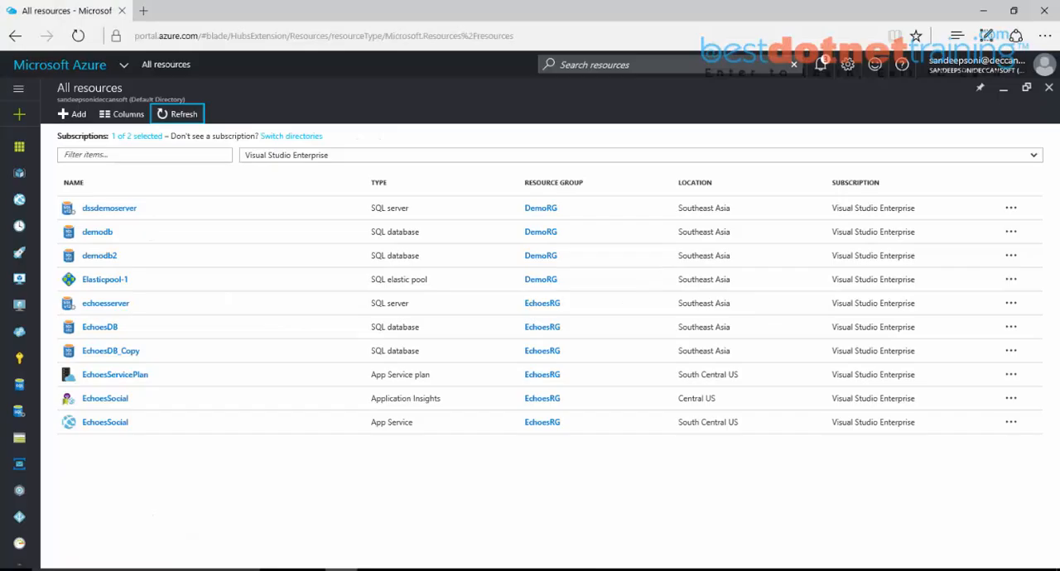
pyautogui.click(97, 235)
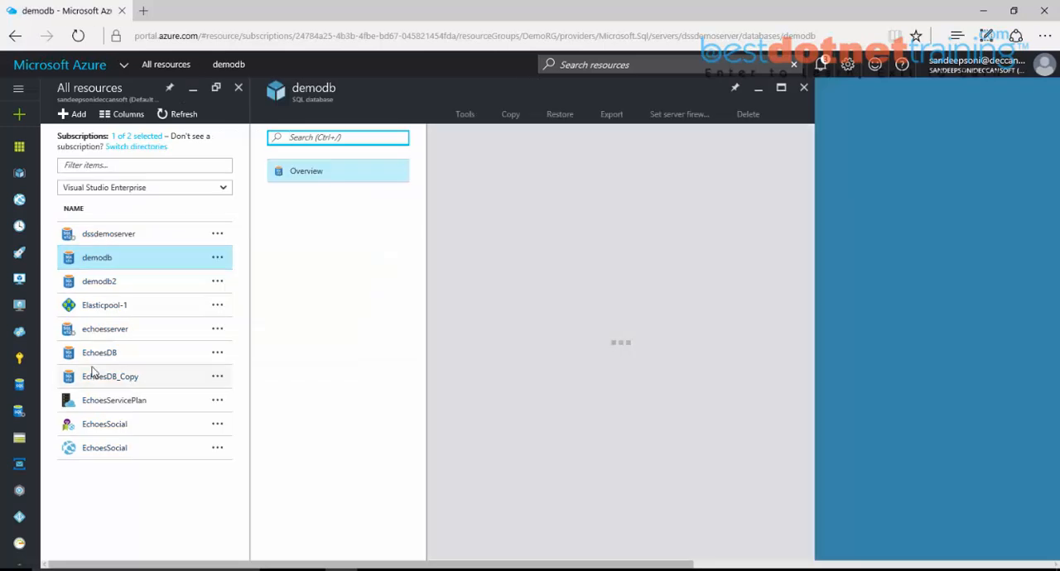
pyautogui.click(99, 358)
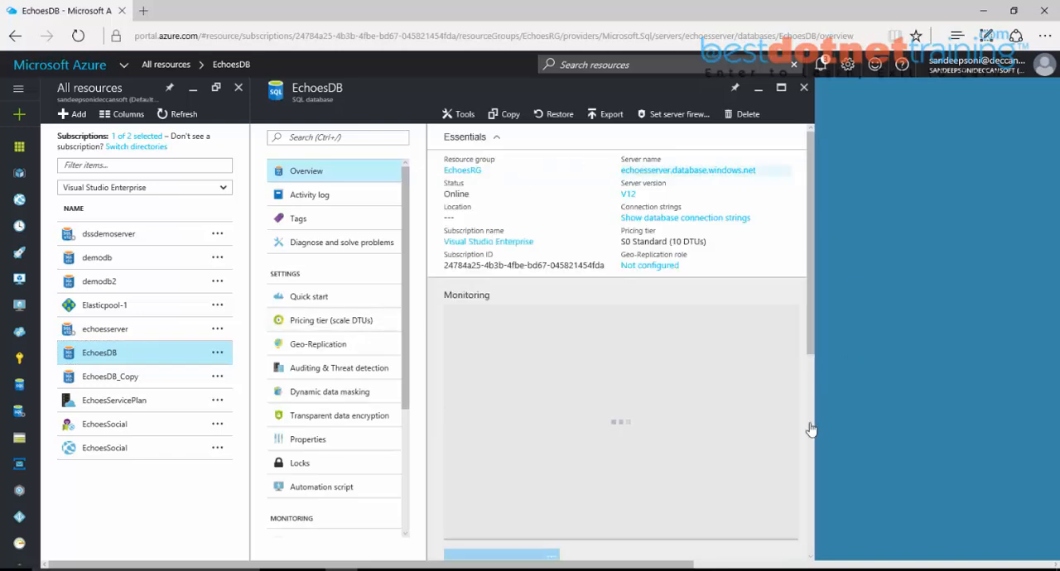
pyautogui.scroll(-1, 700, 375)
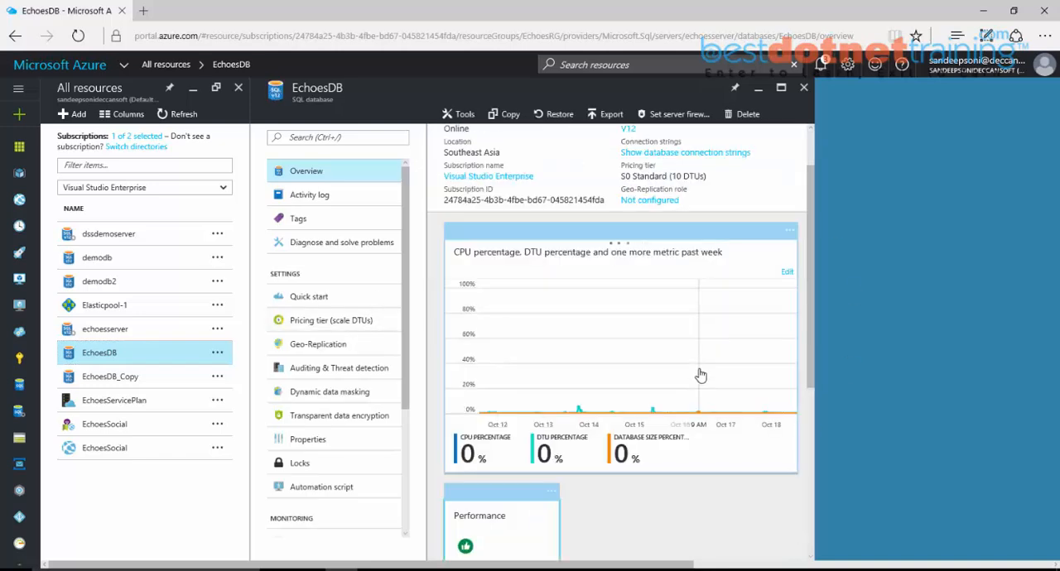
# Open the EchoesDB monitoring chart for editing, try the past hour and today ranges, and set the time range to past week.
pyautogui.click(787, 273)
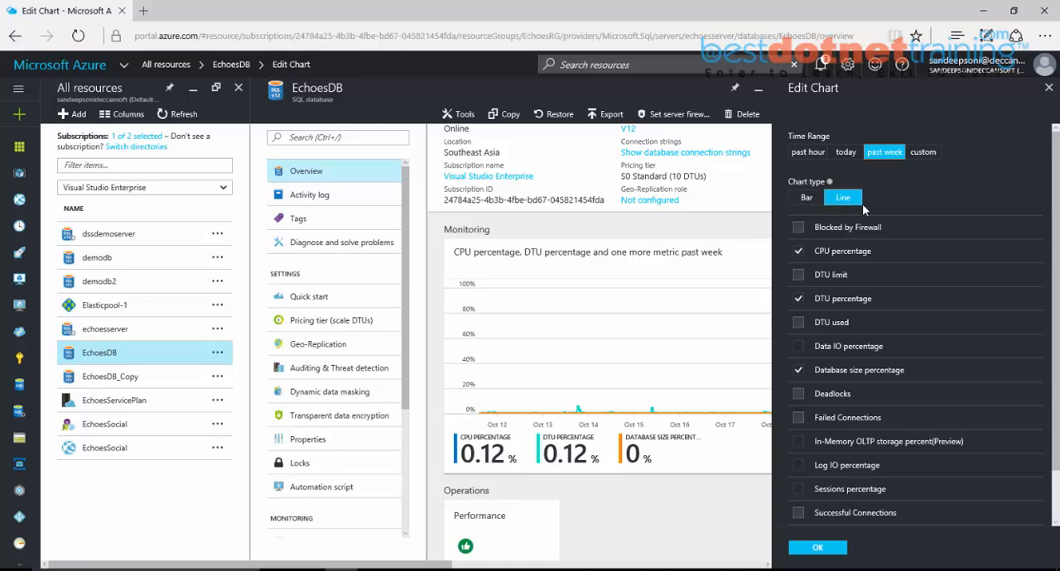
pyautogui.click(808, 153)
pyautogui.click(839, 158)
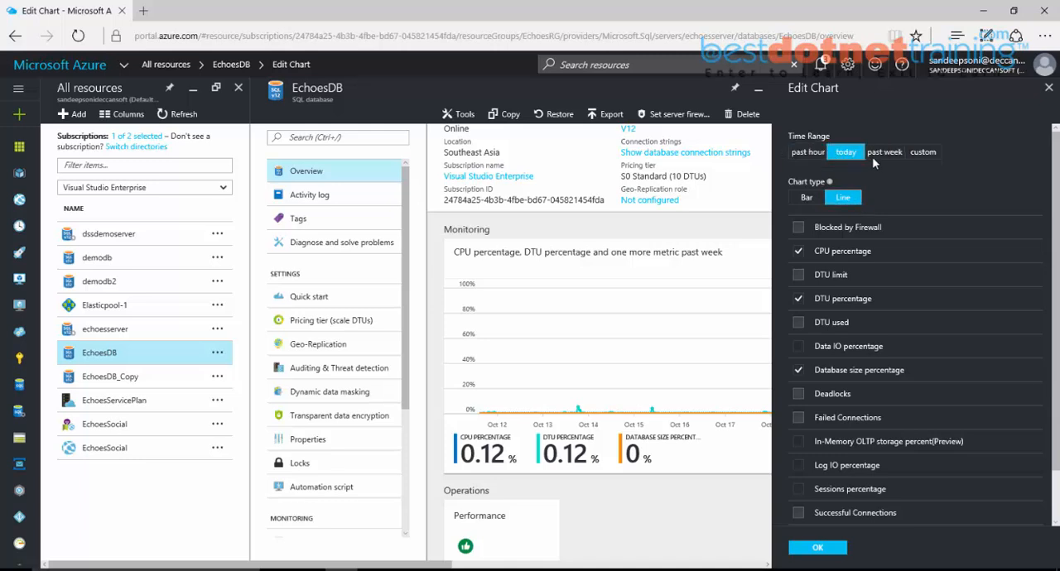
pyautogui.click(887, 156)
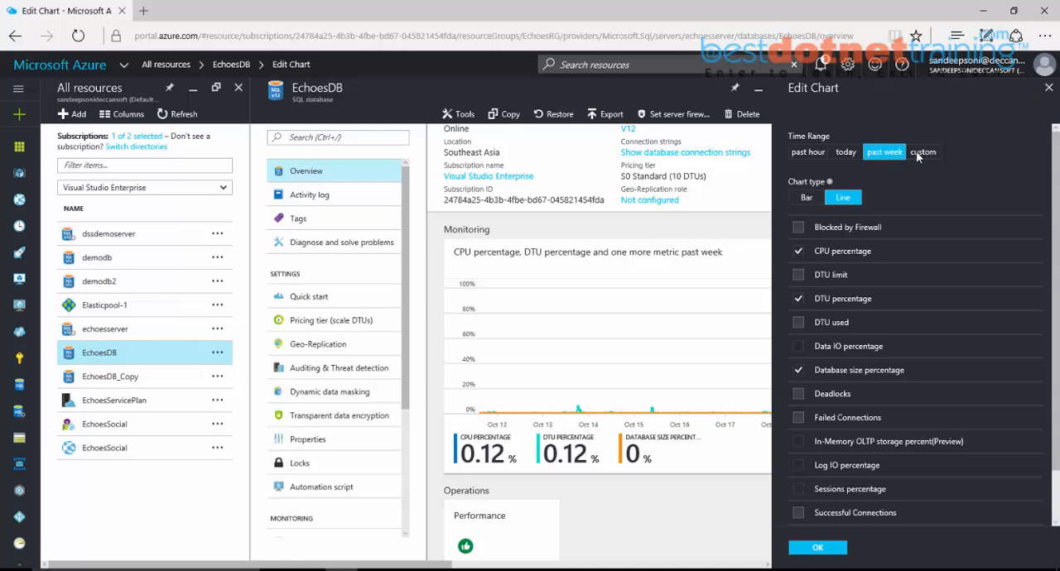
# Clear the Database size percentage, DTU percentage and CPU percentage metrics, and try DTU limit before clearing it too.
pyautogui.scroll(-2, 824, 249)
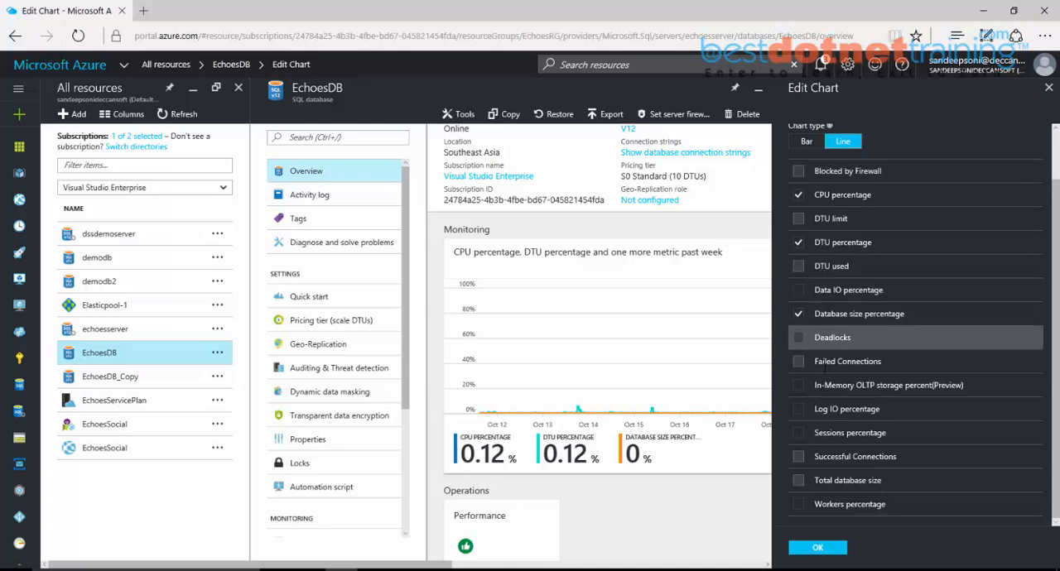
pyautogui.click(799, 317)
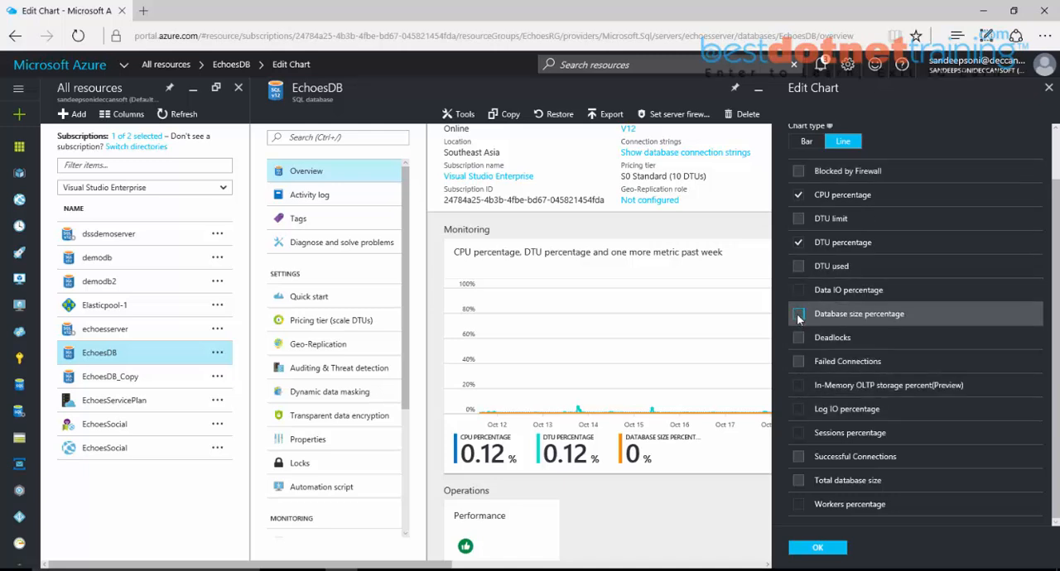
pyautogui.click(800, 243)
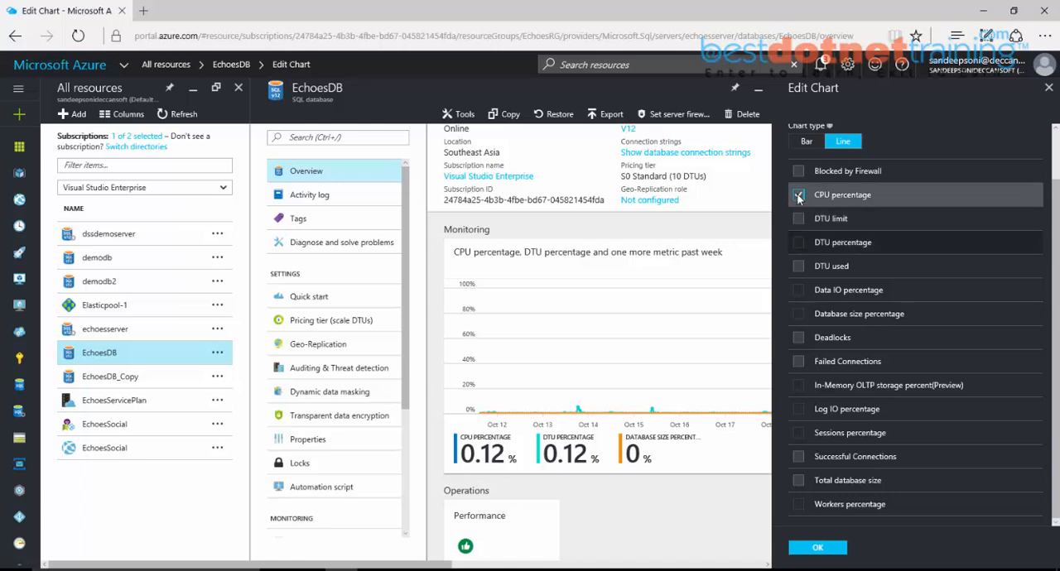
pyautogui.click(799, 197)
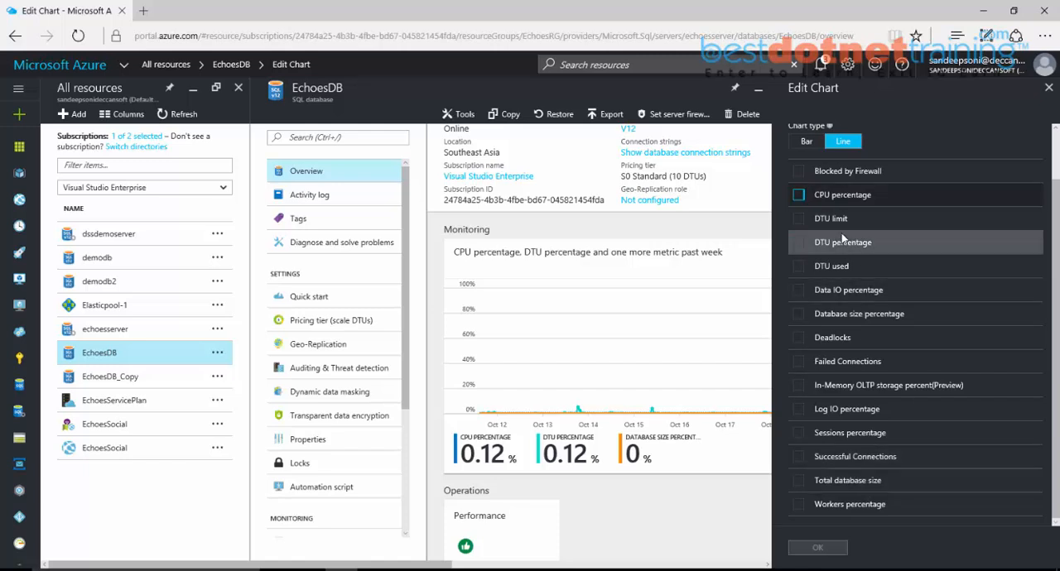
pyautogui.click(798, 219)
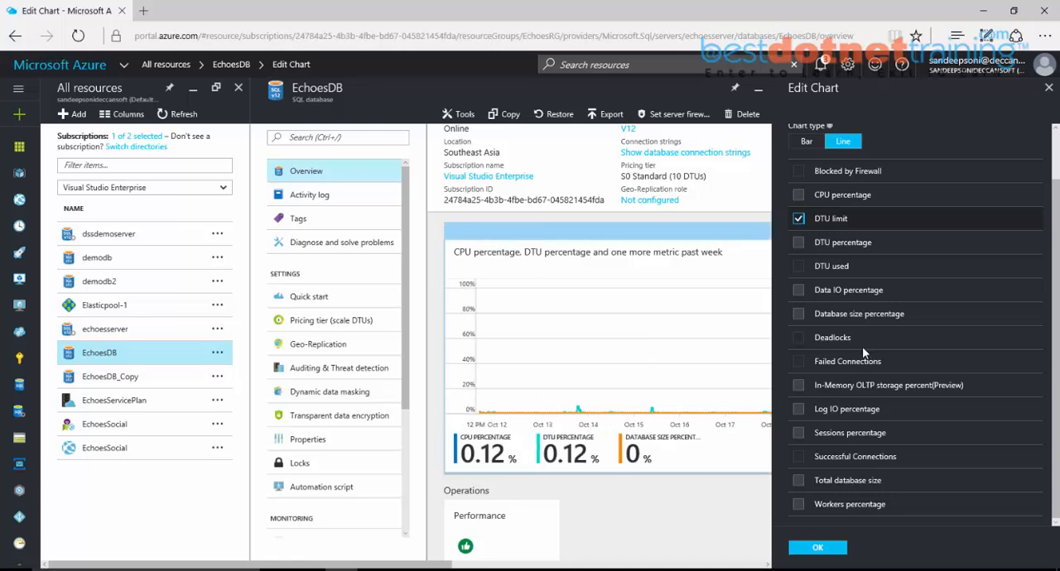
pyautogui.click(798, 218)
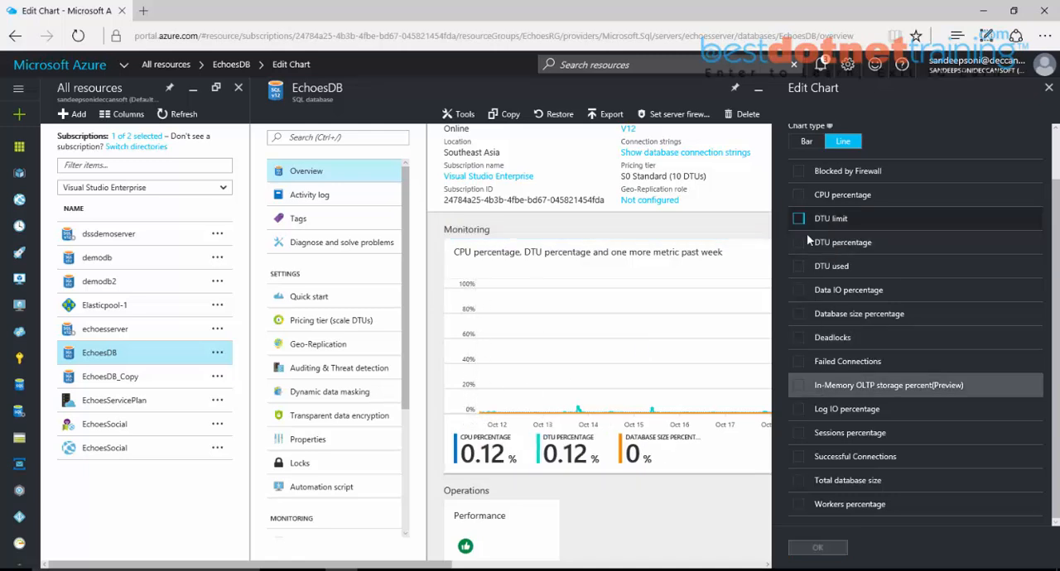
# Try the today and past hour time ranges for the chart and return it to past week.
pyautogui.scroll(1, 834, 162)
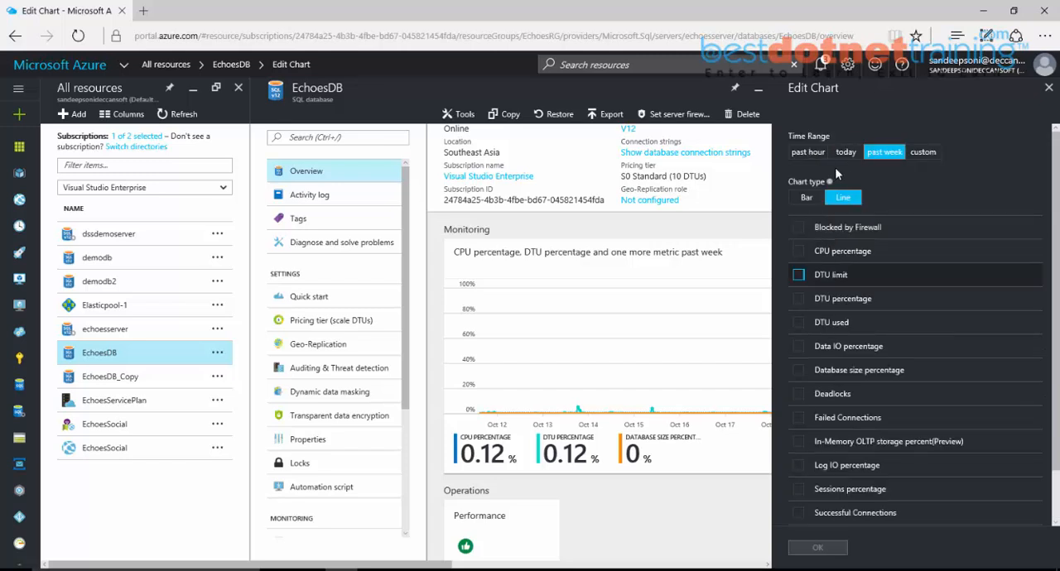
pyautogui.click(854, 156)
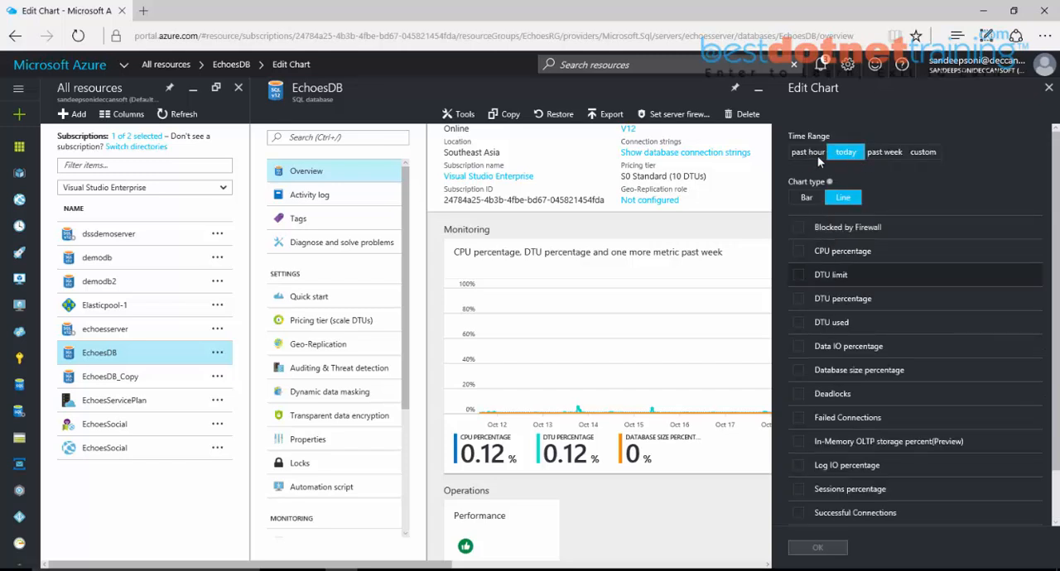
pyautogui.click(816, 157)
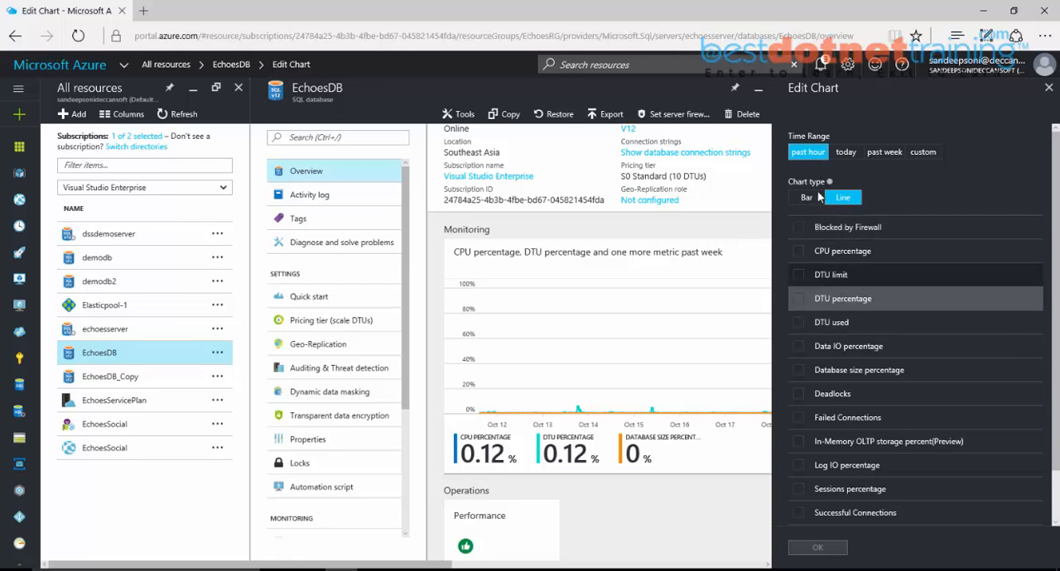
pyautogui.click(845, 155)
pyautogui.click(872, 157)
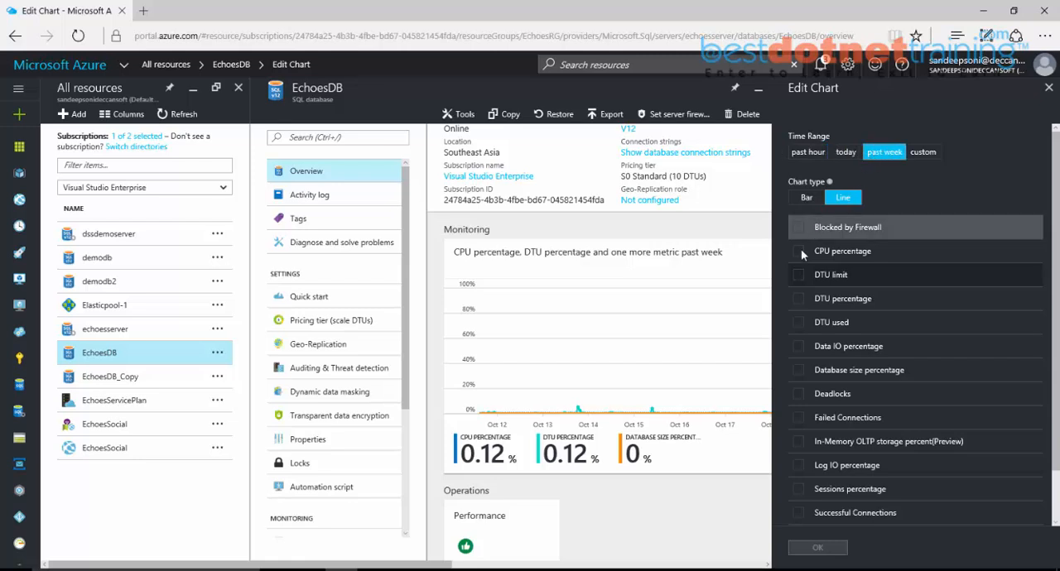
# Select the DTU percentage, Database size percentage and CPU percentage metrics and apply the chart settings.
pyautogui.click(799, 299)
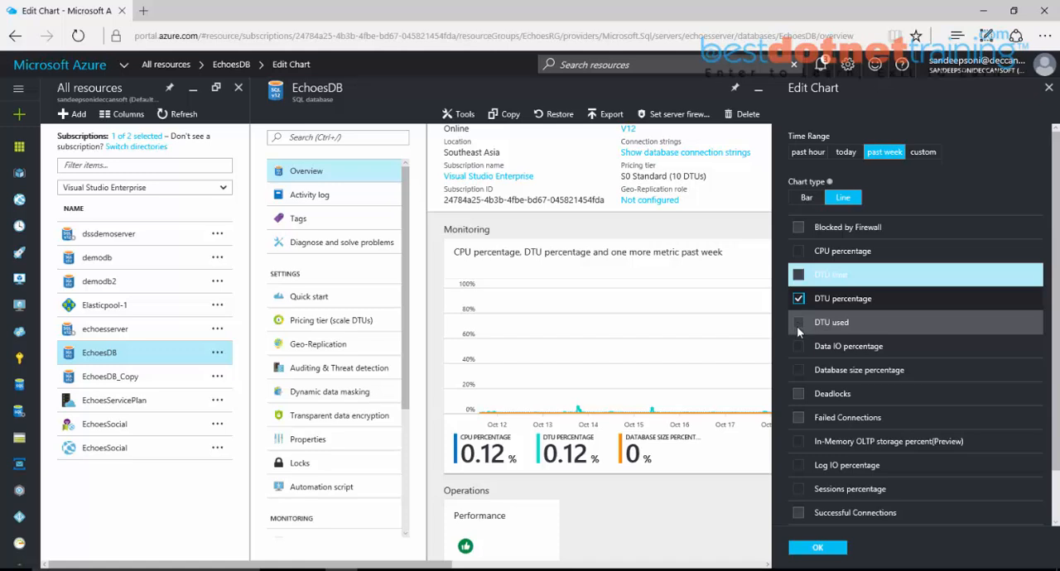
pyautogui.click(798, 373)
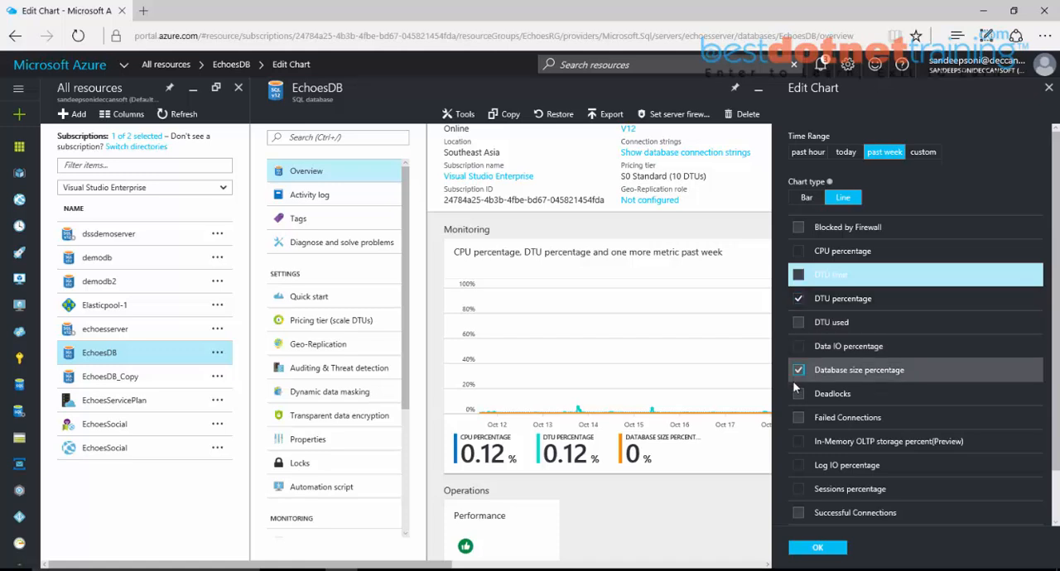
pyautogui.click(799, 253)
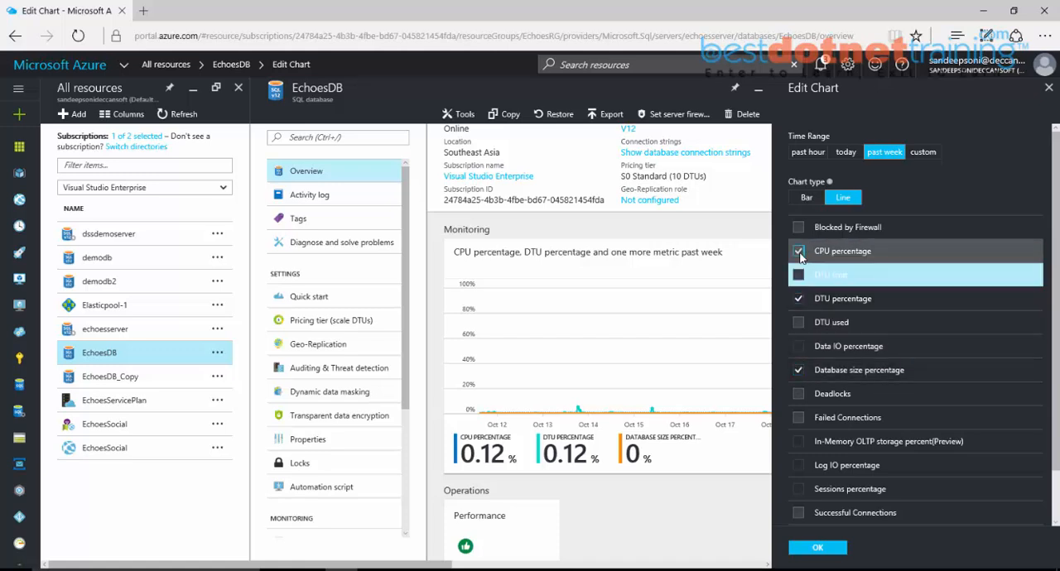
pyautogui.click(811, 547)
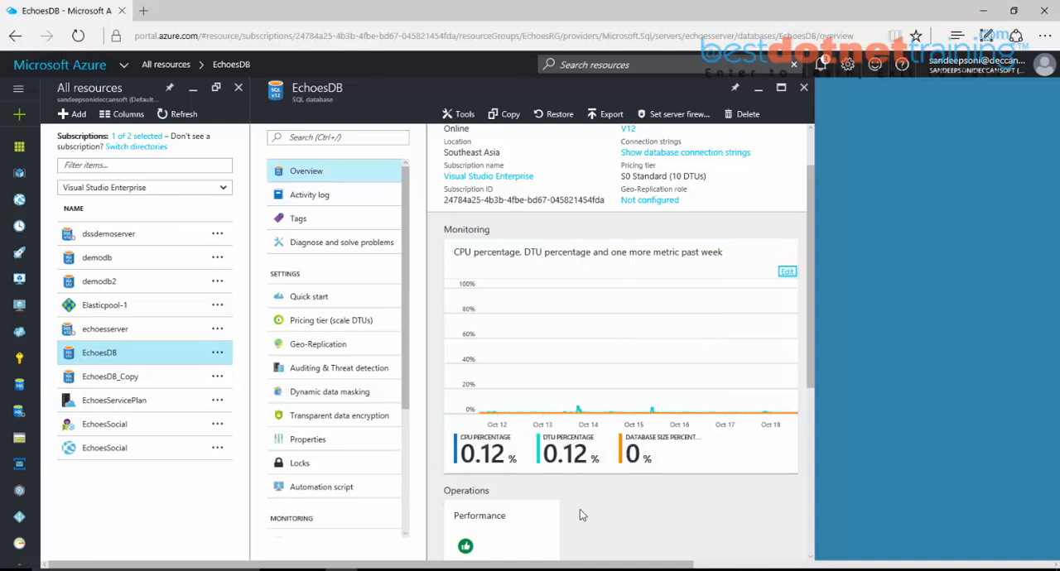
# Open the monitoring chart's metric details and start a new alert rule named CPUDbAlert.
pyautogui.click(581, 294)
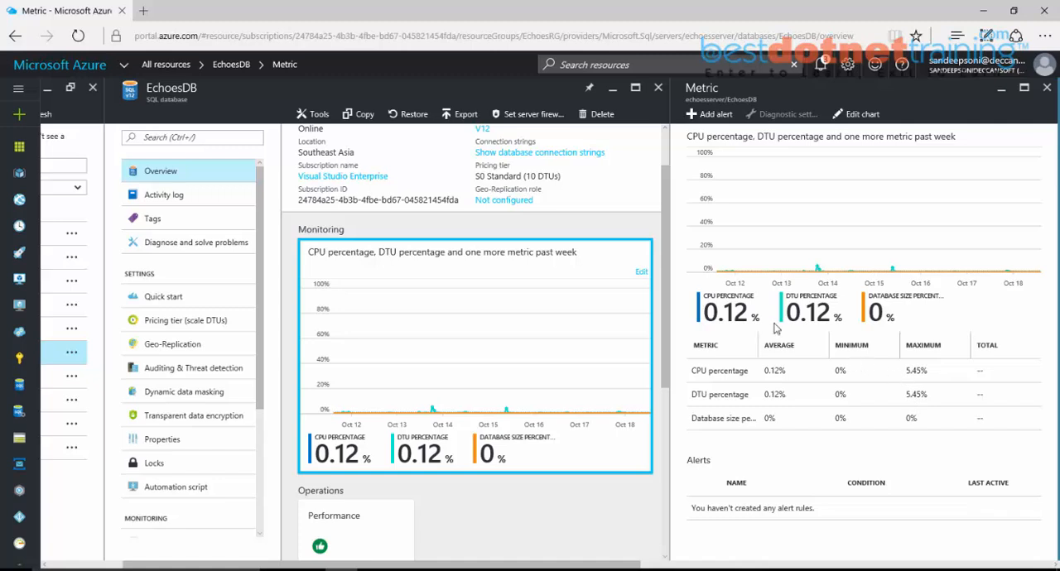
pyautogui.click(711, 118)
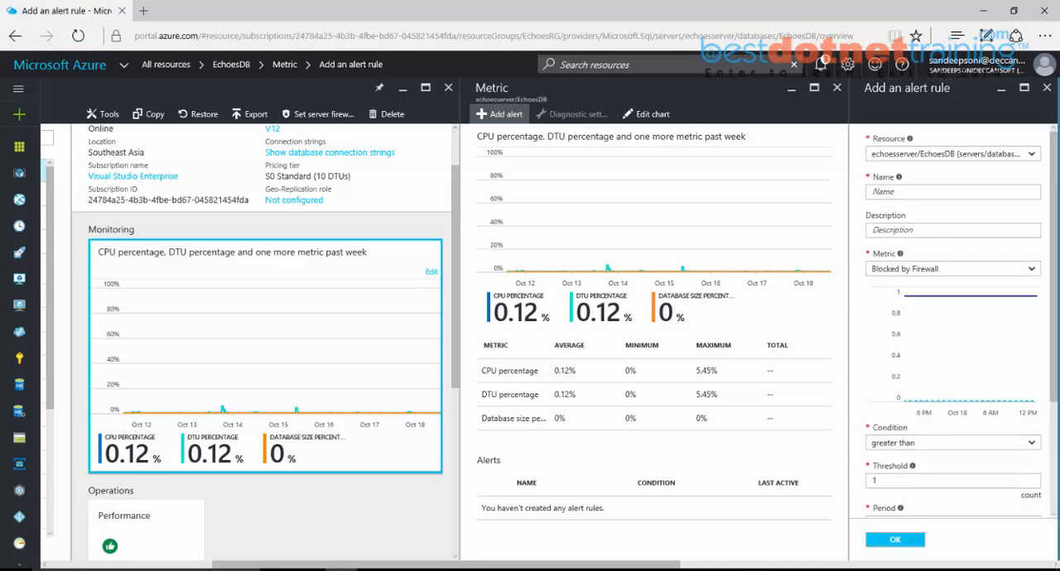
pyautogui.click(911, 187)
pyautogui.write('CPU')
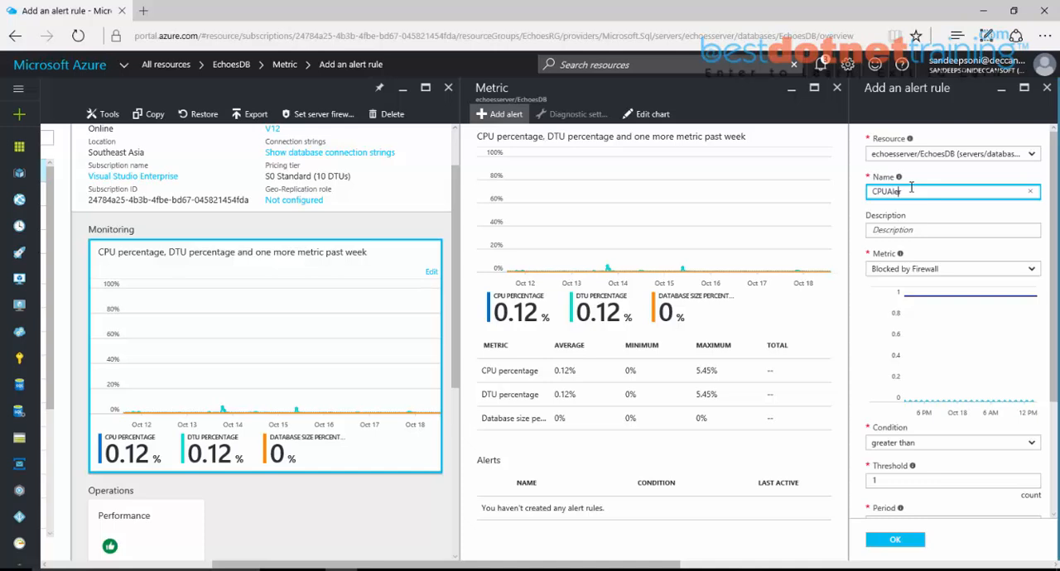
pyautogui.write('Db')
# Set the alert rule's metric to CPU percentage with a threshold of 80%.
pyautogui.click(908, 273)
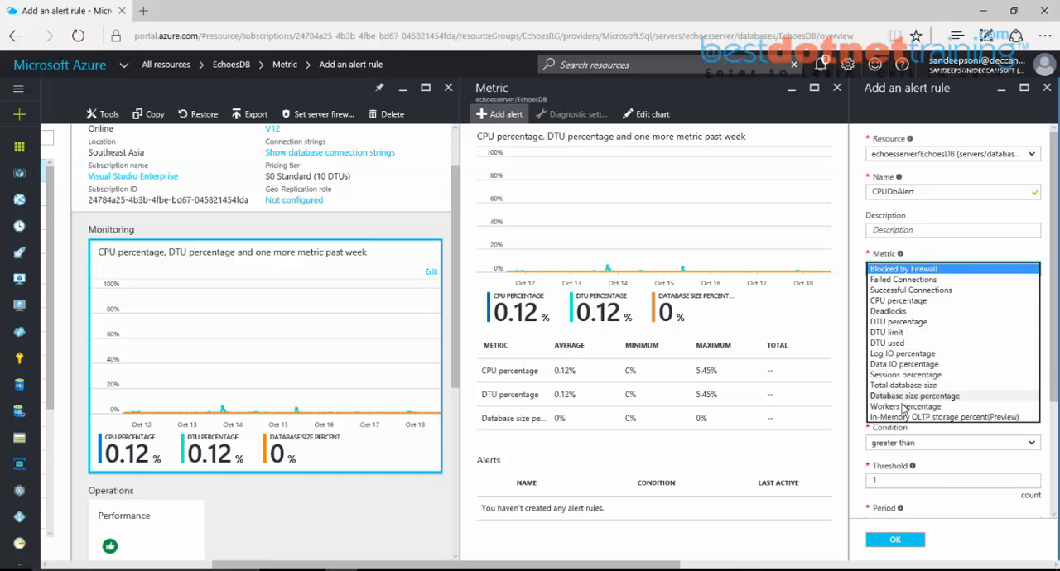
pyautogui.click(893, 300)
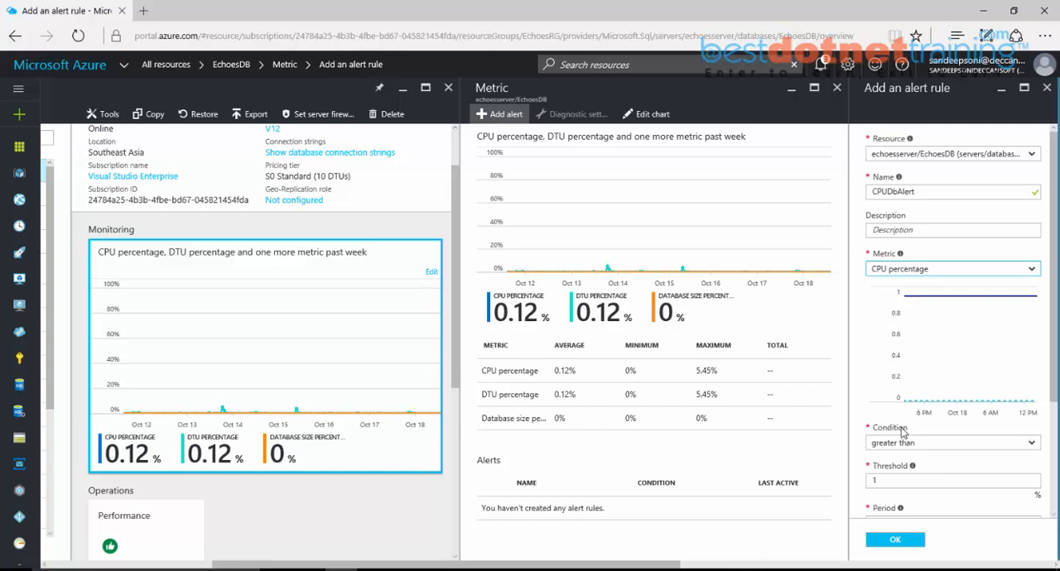
pyautogui.doubleClick(887, 483)
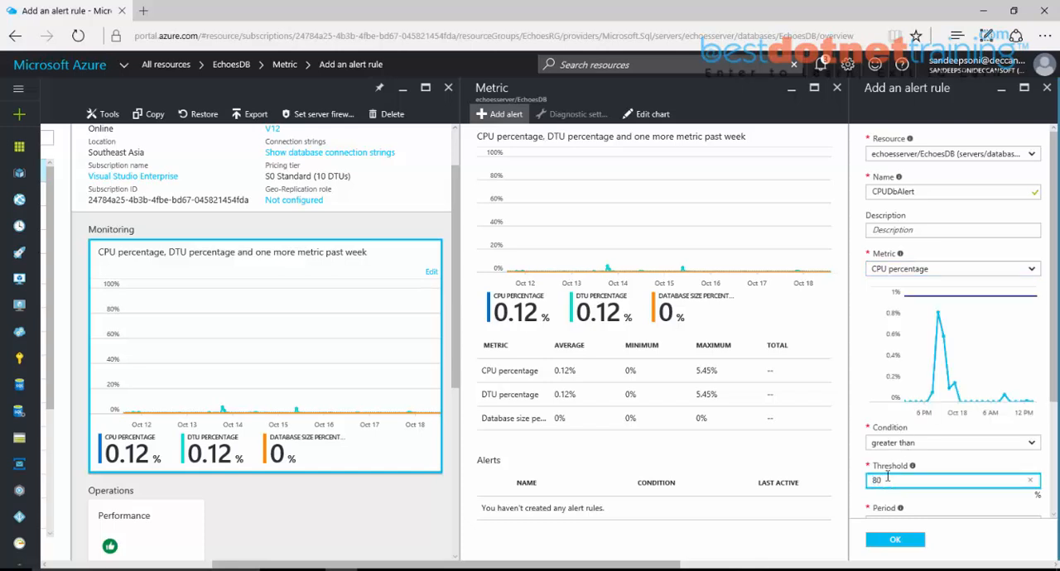
# Enable e-mail notification of owners, contributors and readers, leave the additional administrator e-mails empty, and create the alert rule.
pyautogui.scroll(-3, 887, 479)
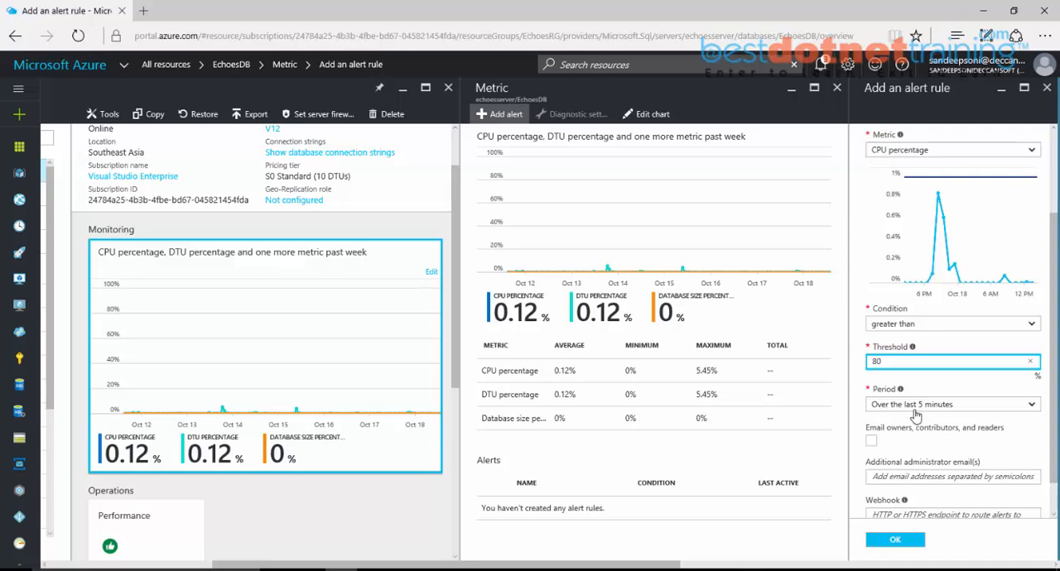
pyautogui.click(872, 442)
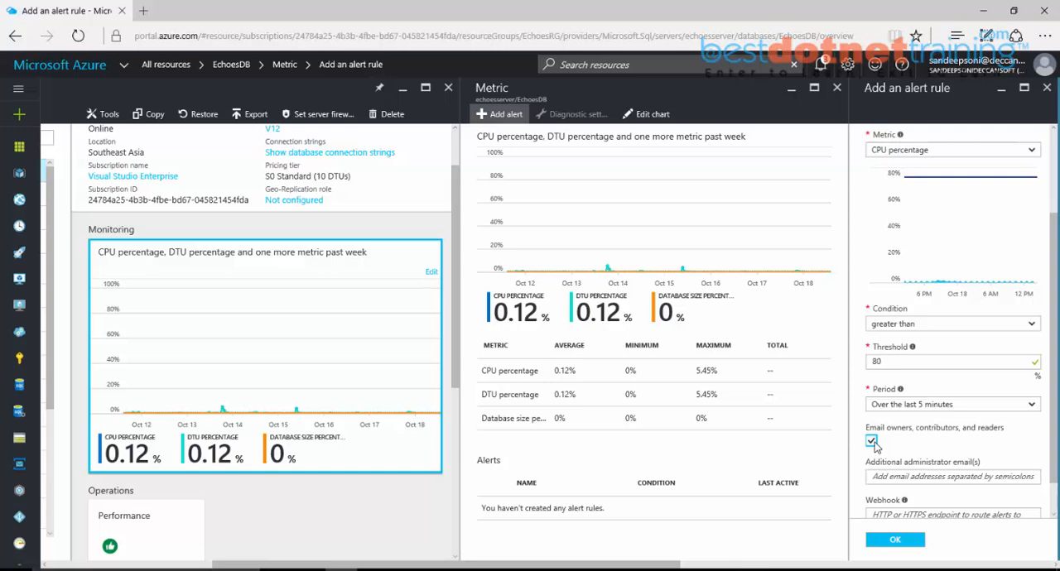
pyautogui.moveTo(673, 567)
pyautogui.mouseDown()
pyautogui.moveTo(591, 570)
pyautogui.moveTo(689, 567)
pyautogui.mouseUp()
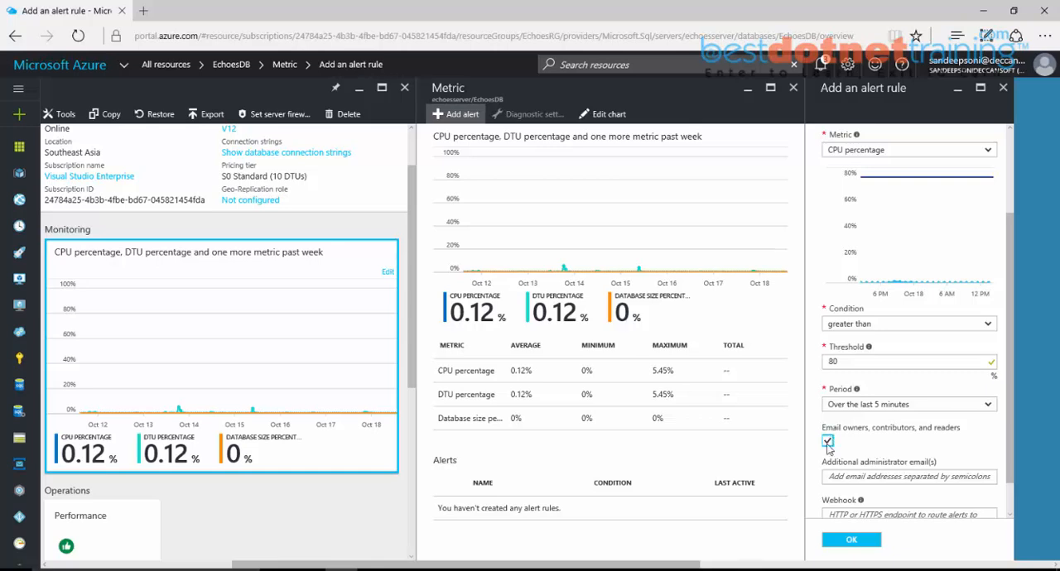
pyautogui.scroll(-1, 1009, 370)
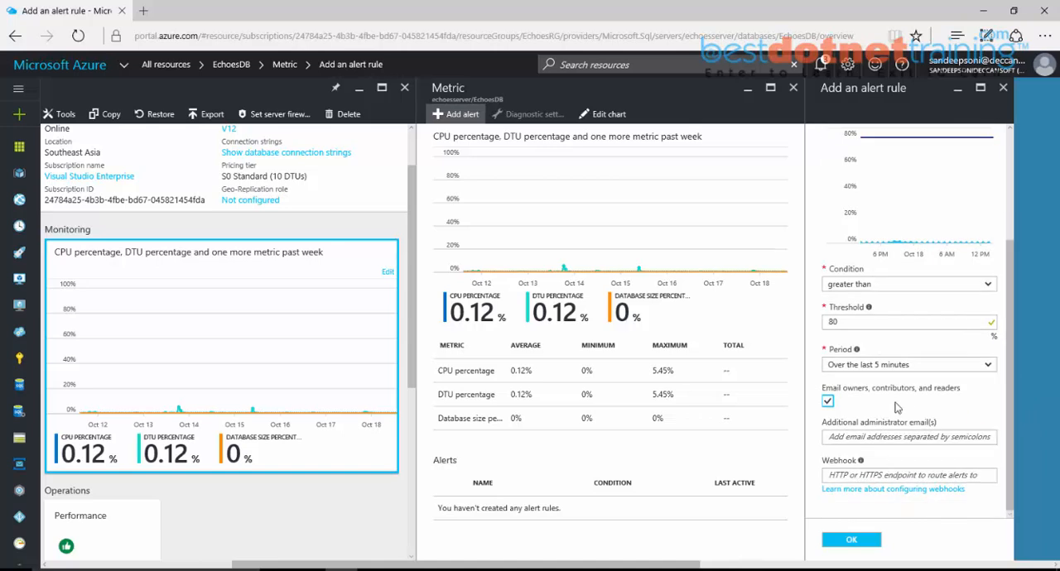
pyautogui.click(841, 438)
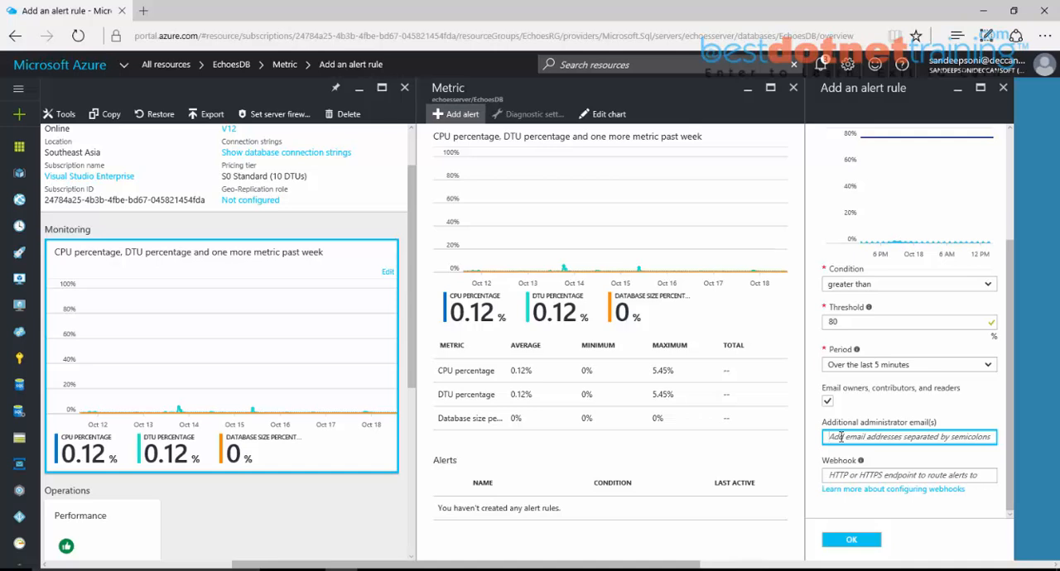
pyautogui.click(851, 539)
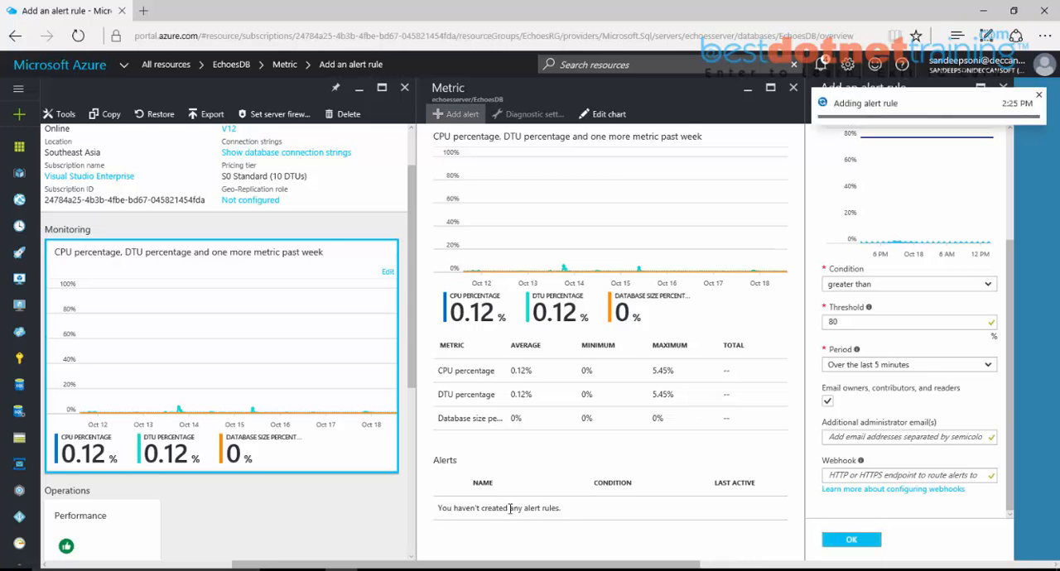
pyautogui.moveTo(534, 569); pyautogui.dragTo(383, 550)
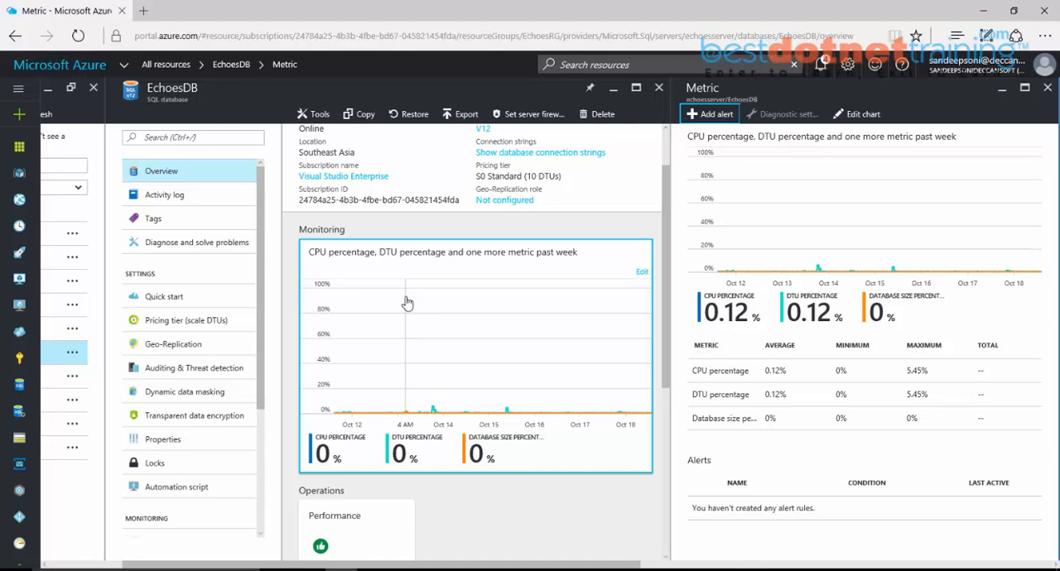
pyautogui.moveTo(386, 565); pyautogui.dragTo(317, 569)
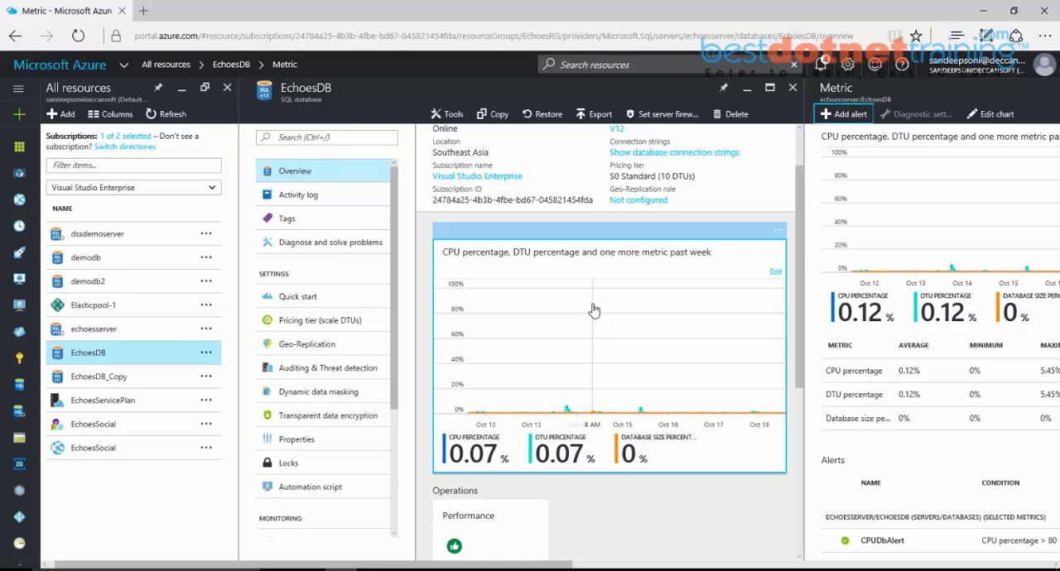
# Switch to the Word notes and read the sections on editing the monitoring chart, adding alerts and elastic pool monitoring.
pyautogui.scroll(1, 594, 309)
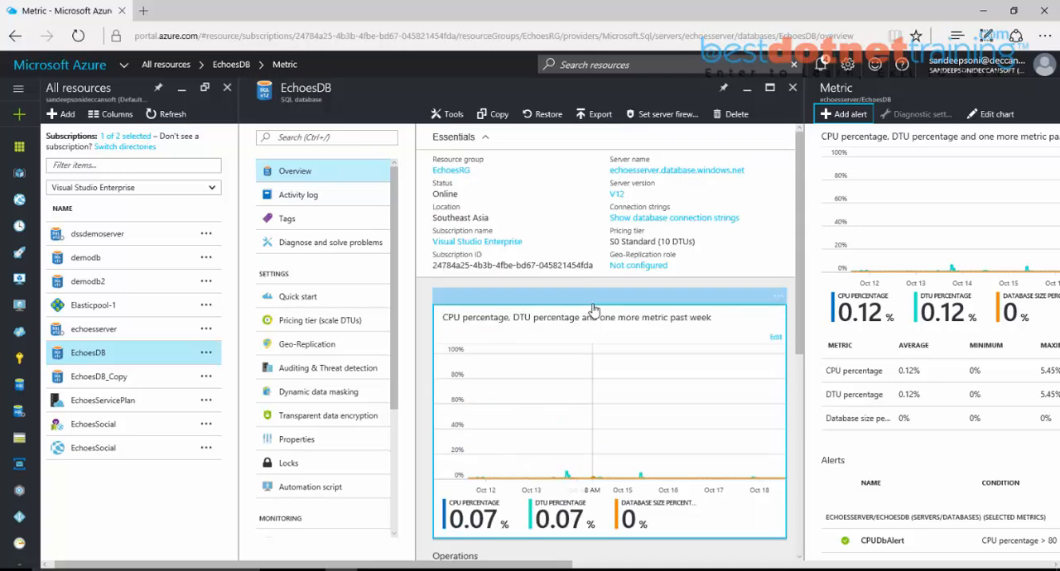
pyautogui.scroll(-1, 594, 309)
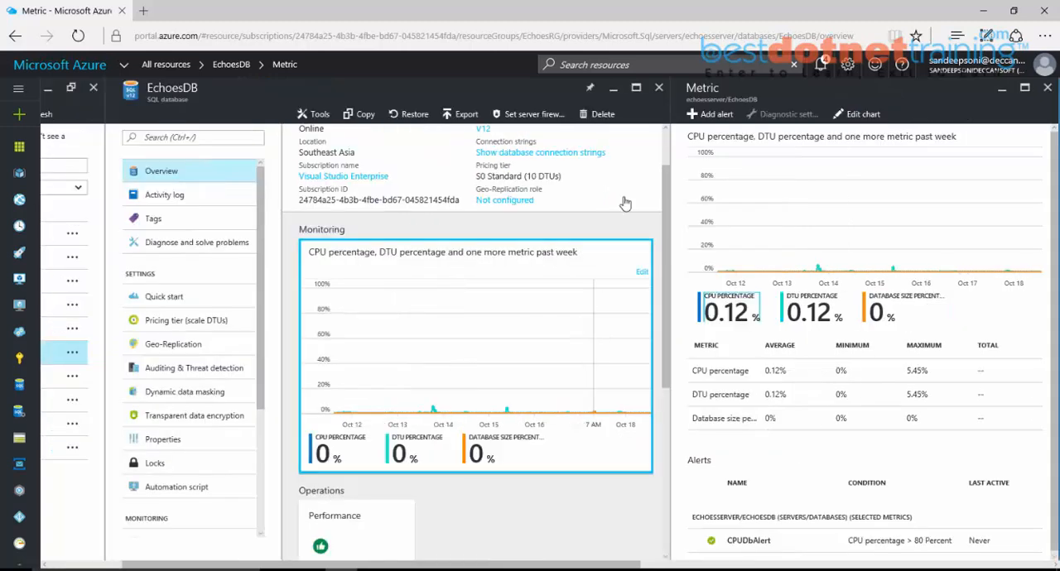
pyautogui.scroll(-5, 456, 284)
pyautogui.hotkey('alt', 'Tab')
pyautogui.scroll(-2, 373, 306)
pyautogui.moveTo(21, 128); pyautogui.dragTo(174, 122)
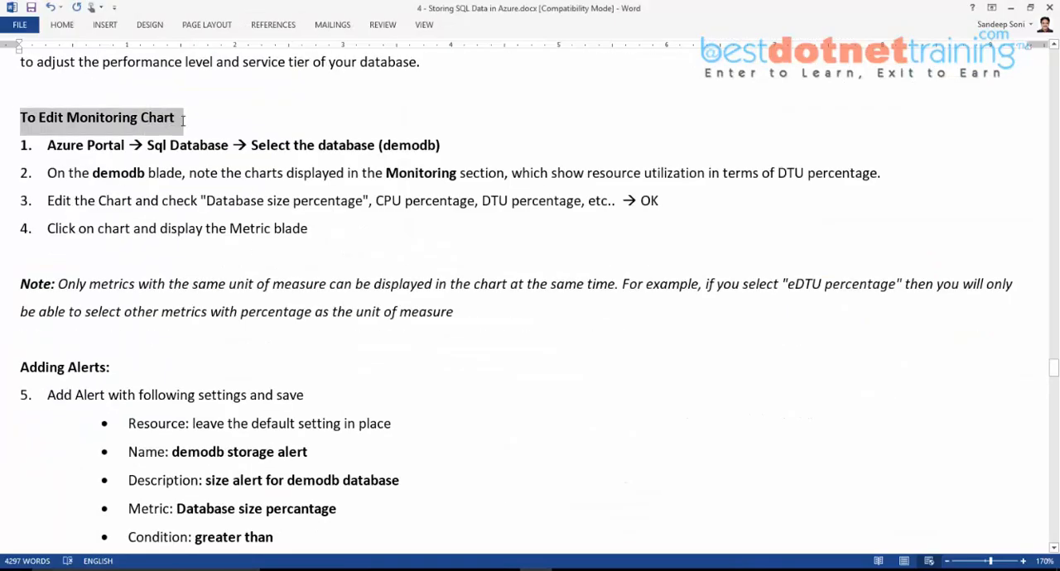
pyautogui.scroll(-7, 274, 217)
pyautogui.scroll(-5, 279, 217)
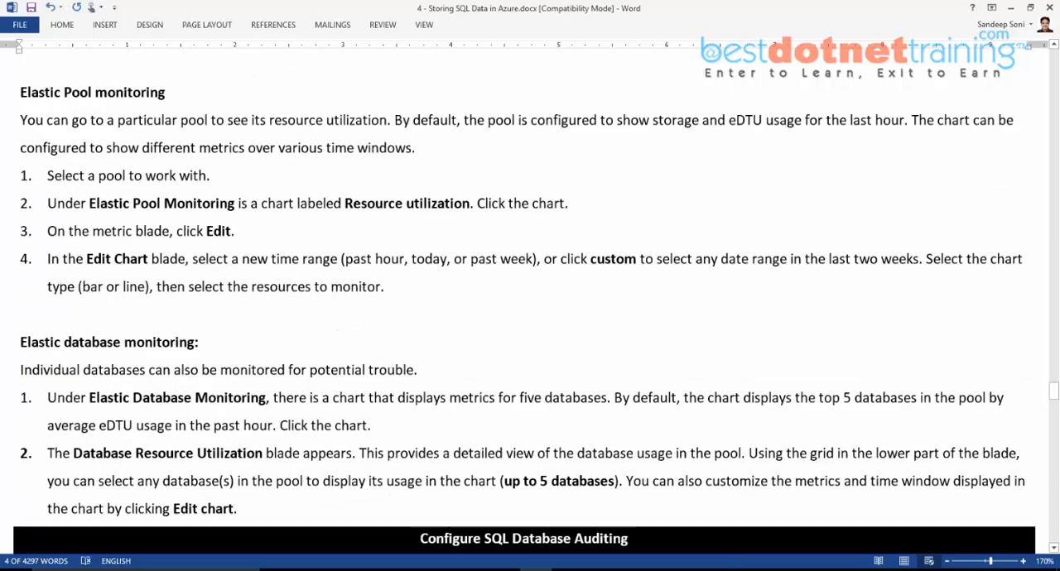
# Switch back to the Azure portal and open the Elasticpool-1 elastic pool from the list of all resources.
pyautogui.hotkey('alt', 'Tab')
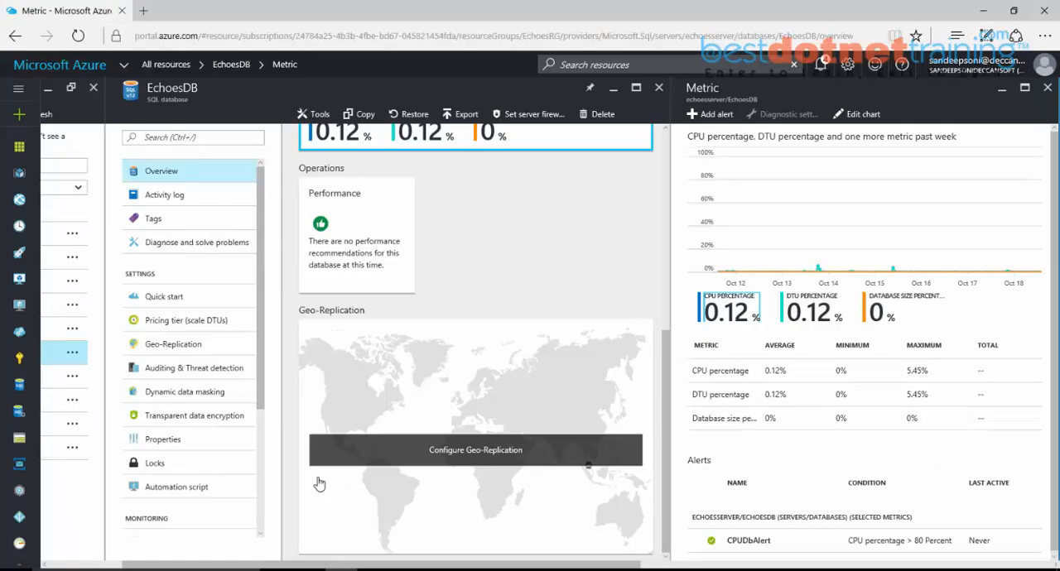
pyautogui.moveTo(247, 566); pyautogui.dragTo(174, 566)
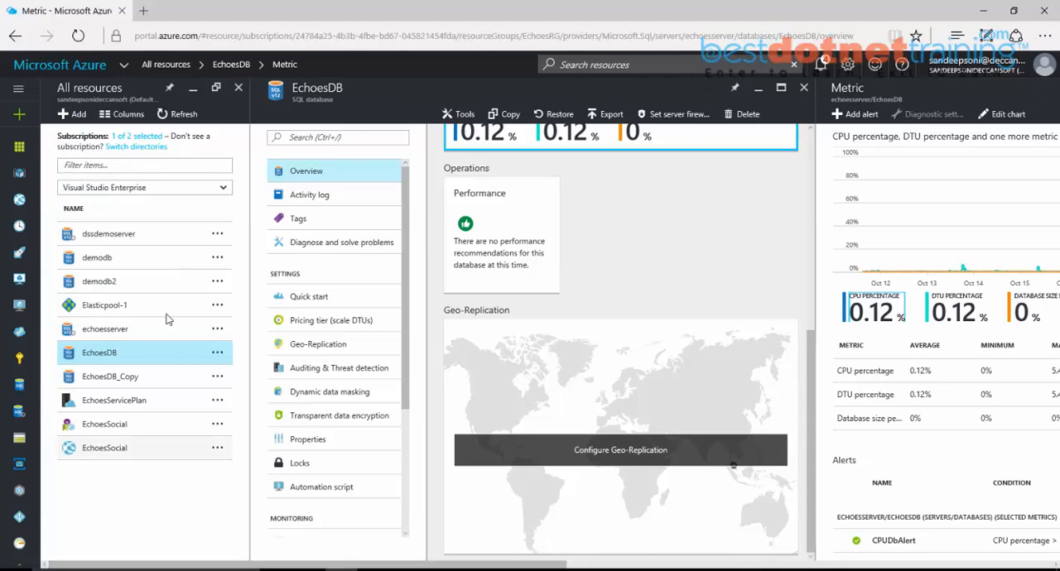
pyautogui.click(92, 307)
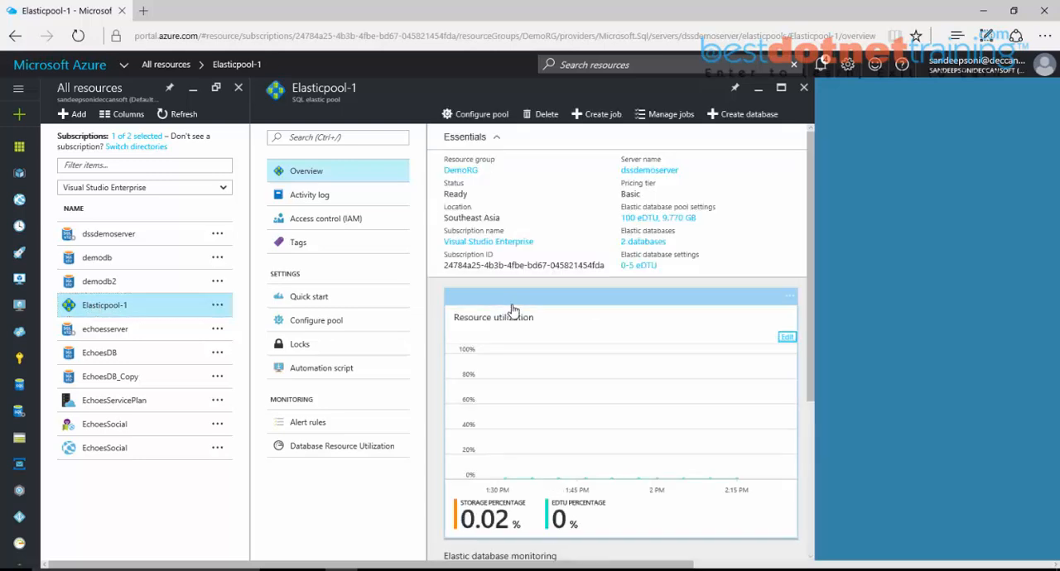
# Examine the edit options of the pool's Resource utilization chart, close them, and open the chart's metric details.
pyautogui.scroll(-1, 511, 319)
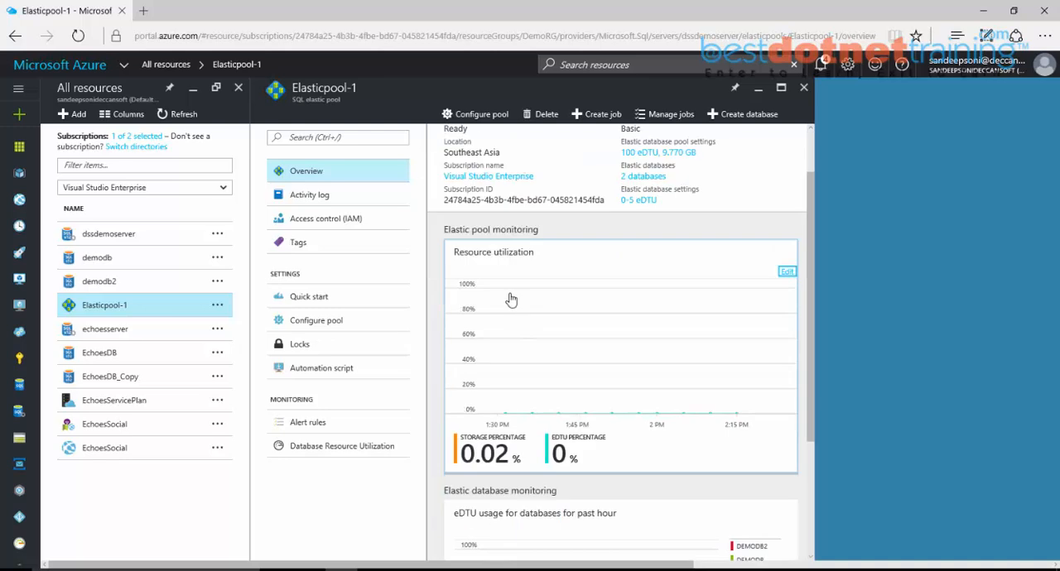
pyautogui.click(787, 273)
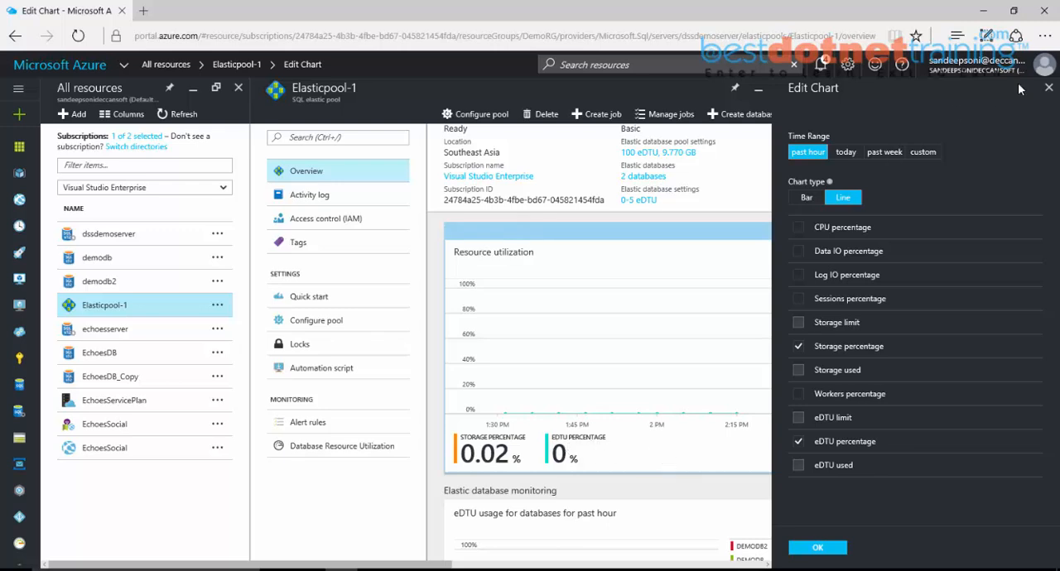
pyautogui.click(1049, 87)
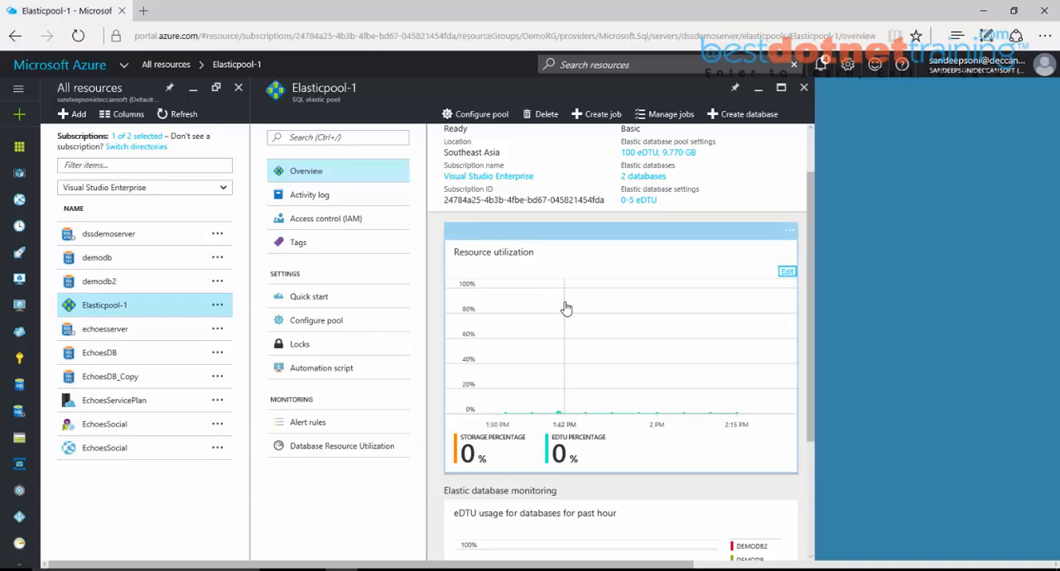
pyautogui.click(584, 305)
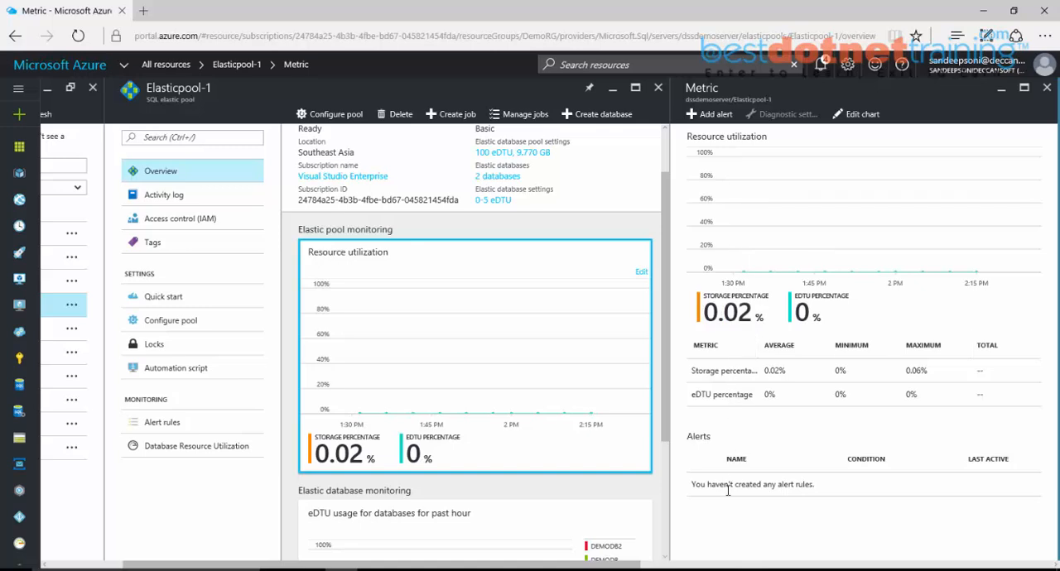
# Open the resource utilization details of the eDTU usage for databases chart and review the elastic pool and elastic database monitoring charts.
pyautogui.scroll(-3, 523, 396)
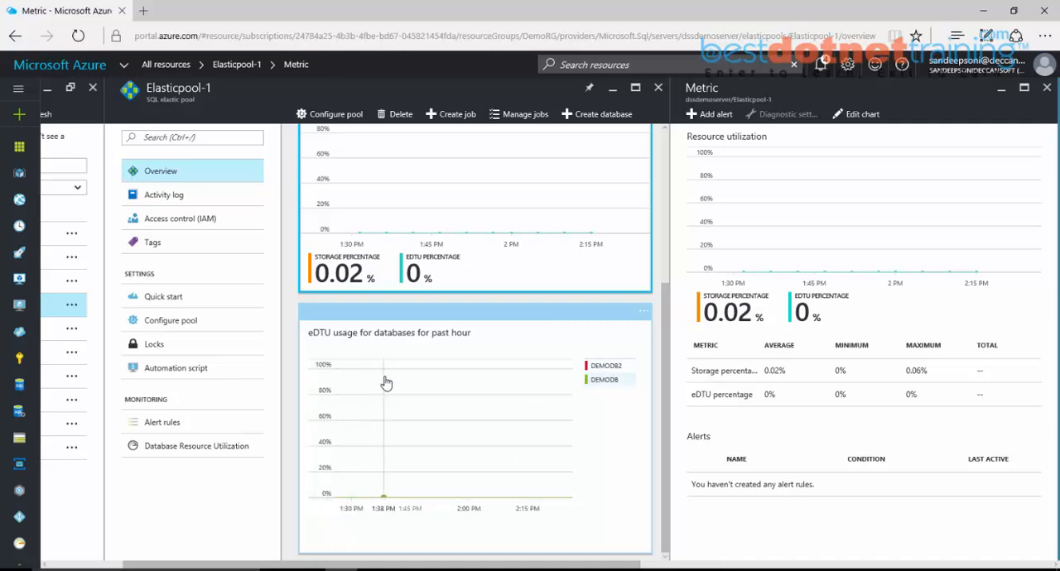
pyautogui.click(419, 456)
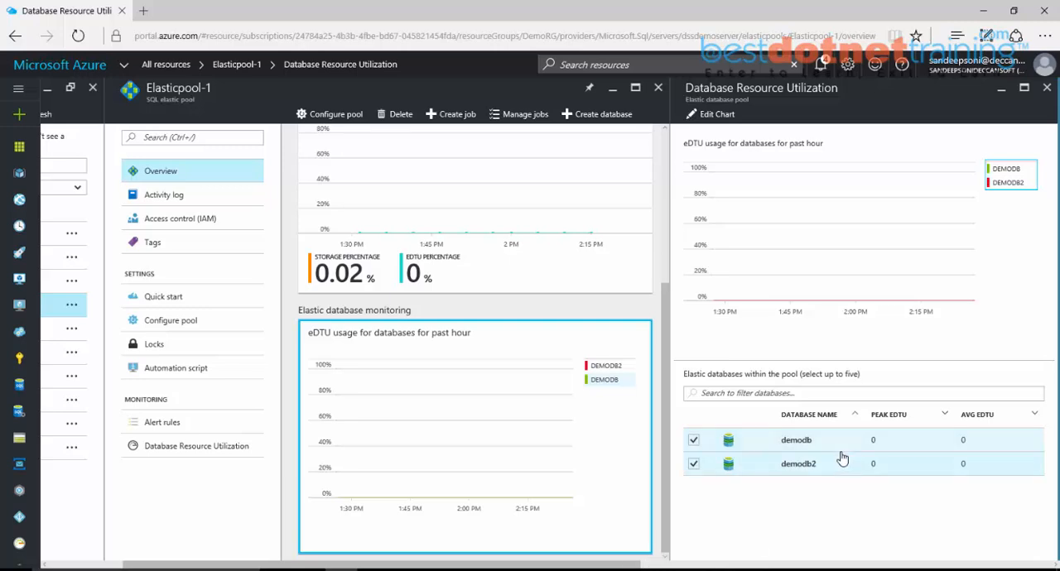
pyautogui.moveTo(636, 566); pyautogui.dragTo(535, 561)
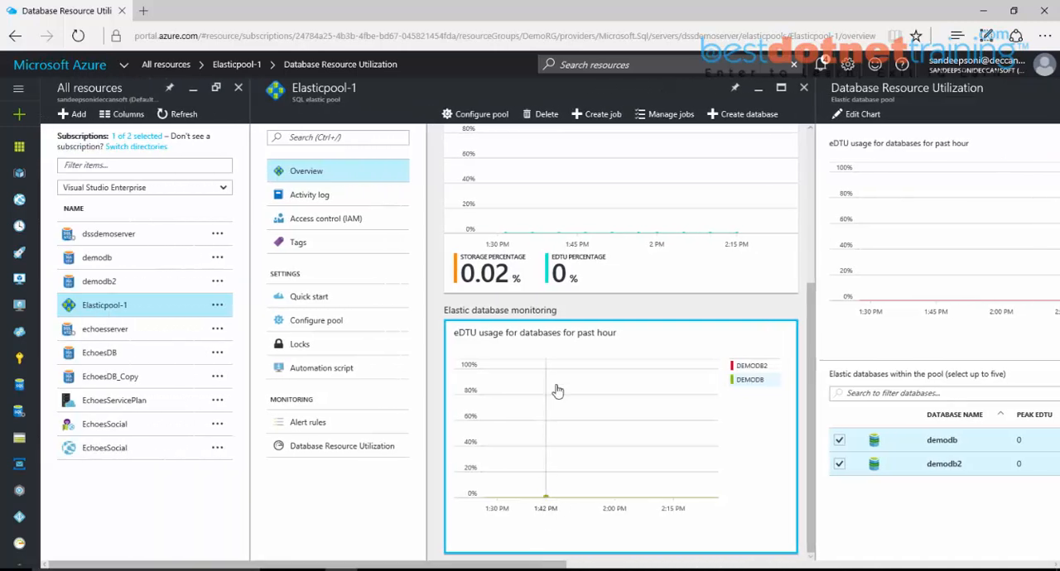
pyautogui.scroll(3, 568, 361)
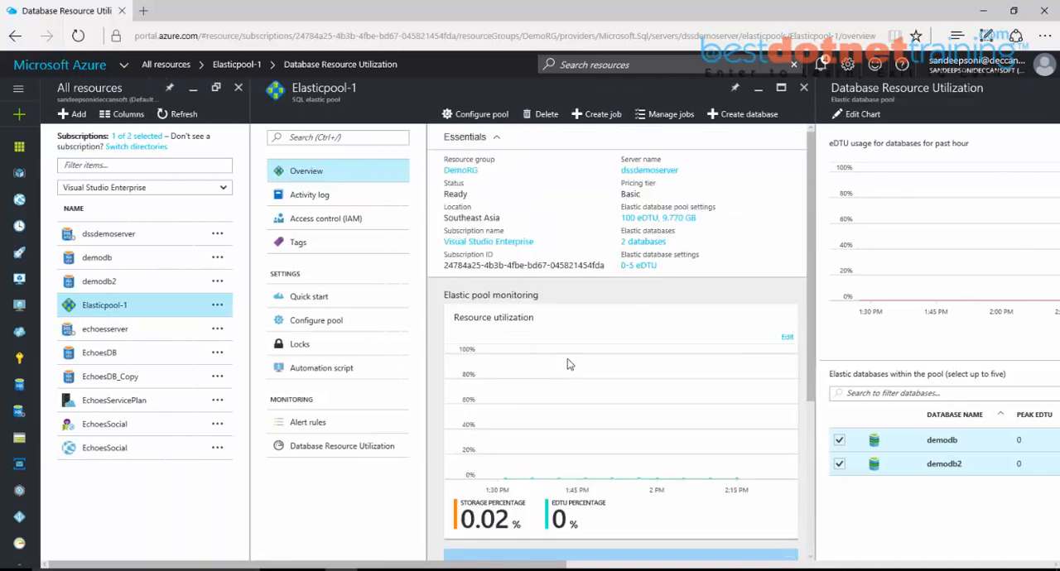
pyautogui.scroll(-3, 568, 361)
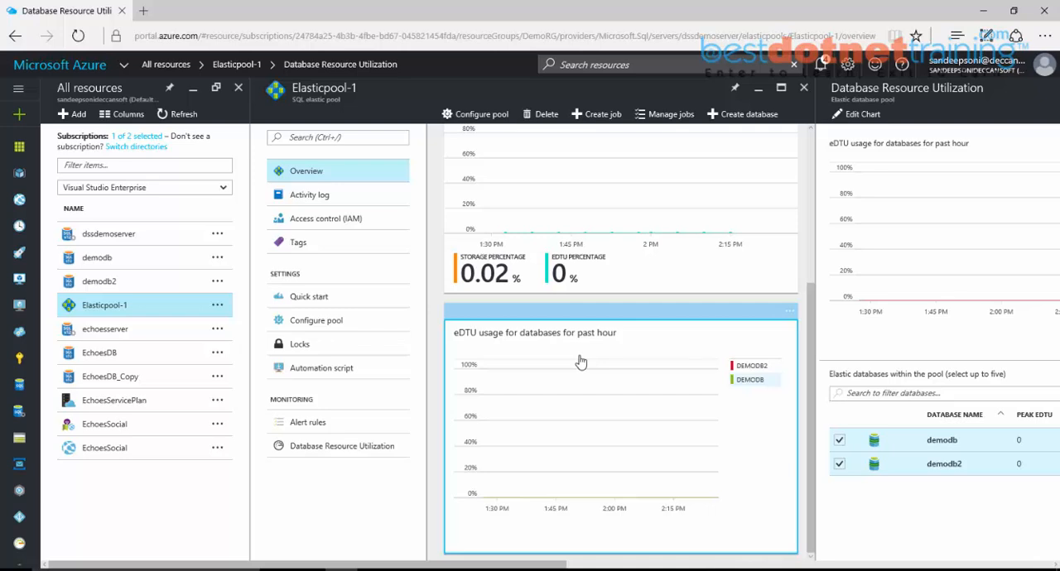
pyautogui.scroll(3, 581, 362)
pyautogui.scroll(-2, 580, 360)
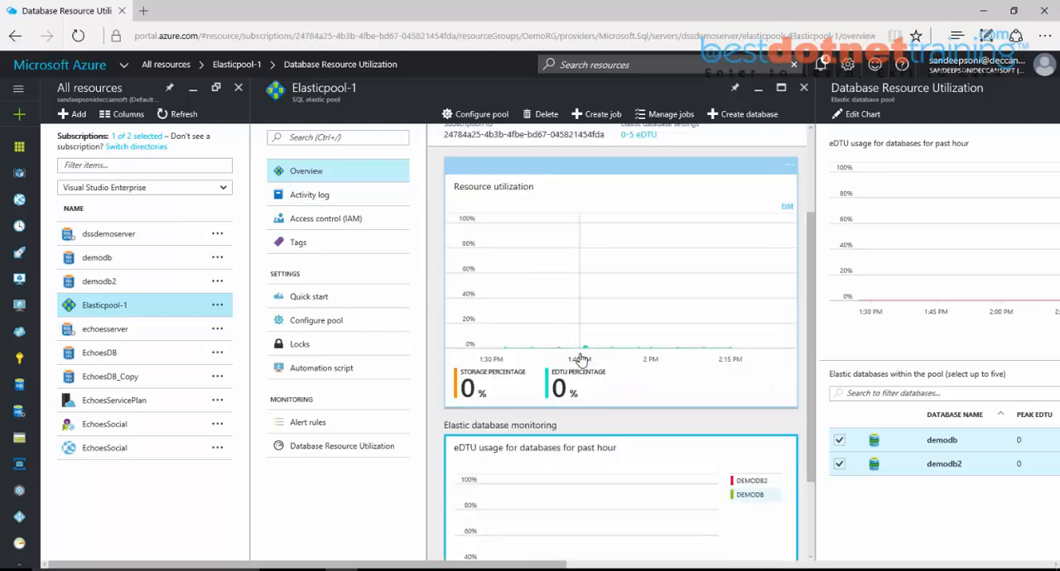
pyautogui.scroll(-2, 581, 361)
pyautogui.moveTo(557, 566)
pyautogui.mouseDown()
pyautogui.moveTo(765, 570)
pyautogui.moveTo(555, 567)
pyautogui.mouseUp()
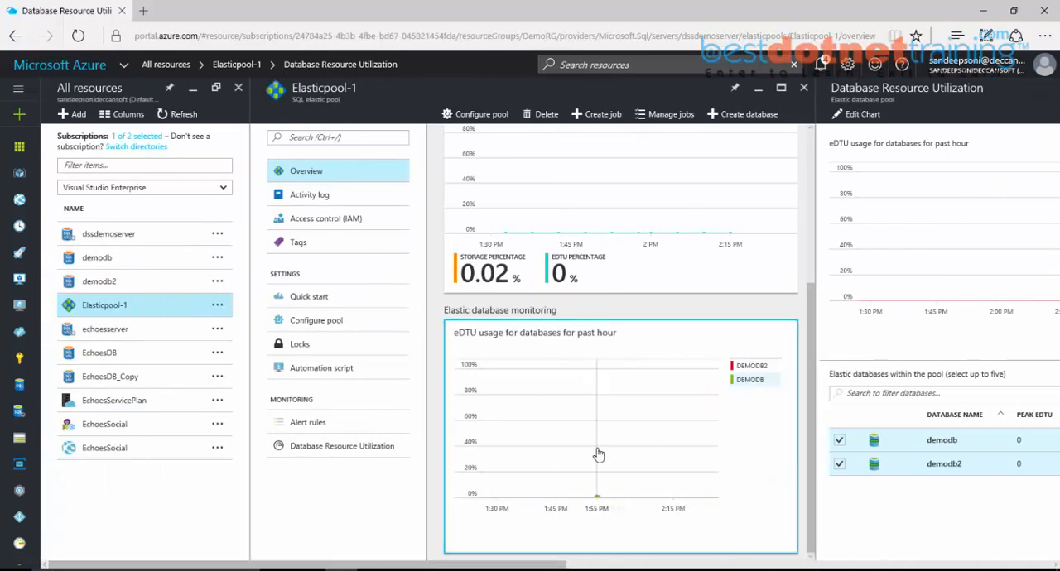